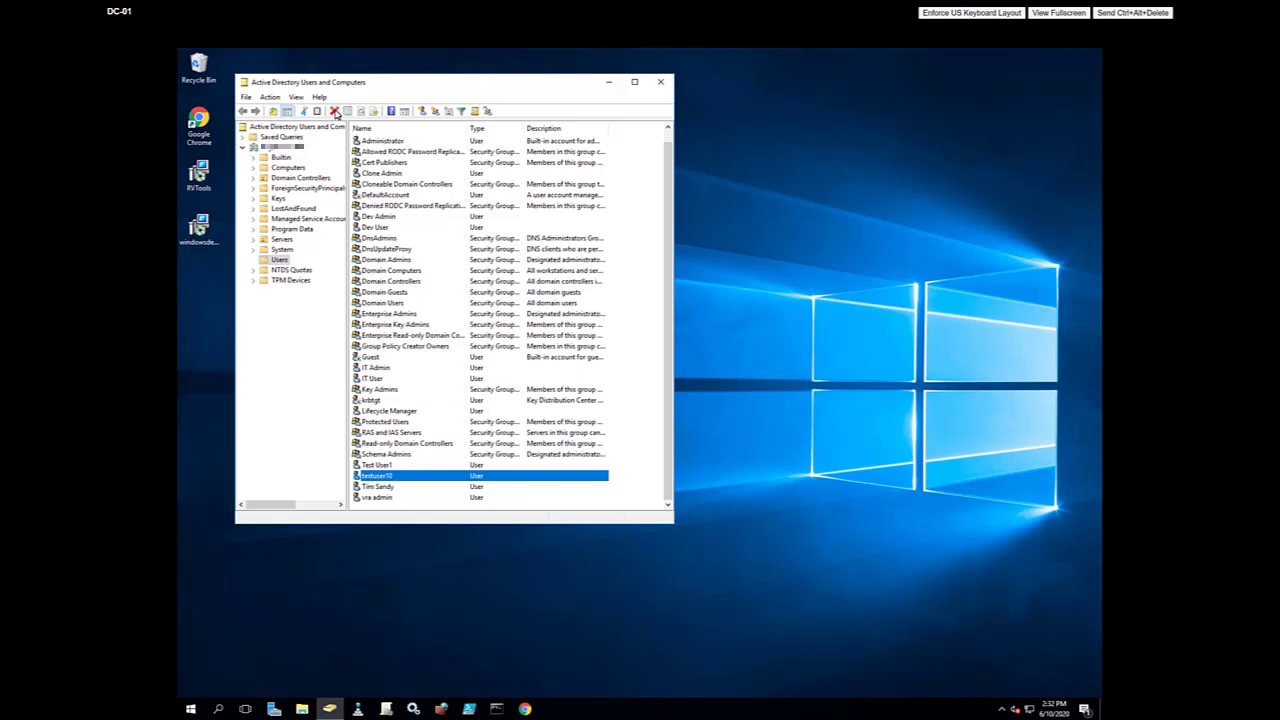
# Delete the testuser10 account from the domain's Users container and confirm the deletion
pyautogui.click(335, 111)
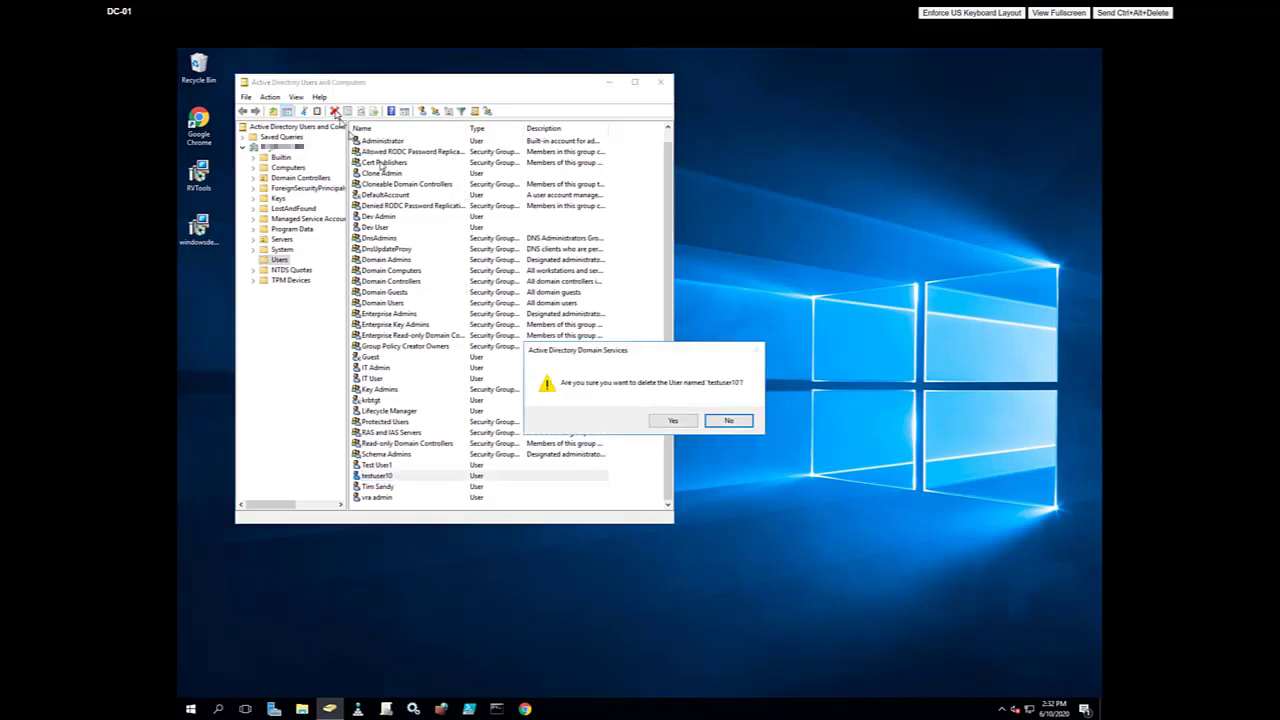
pyautogui.click(667, 421)
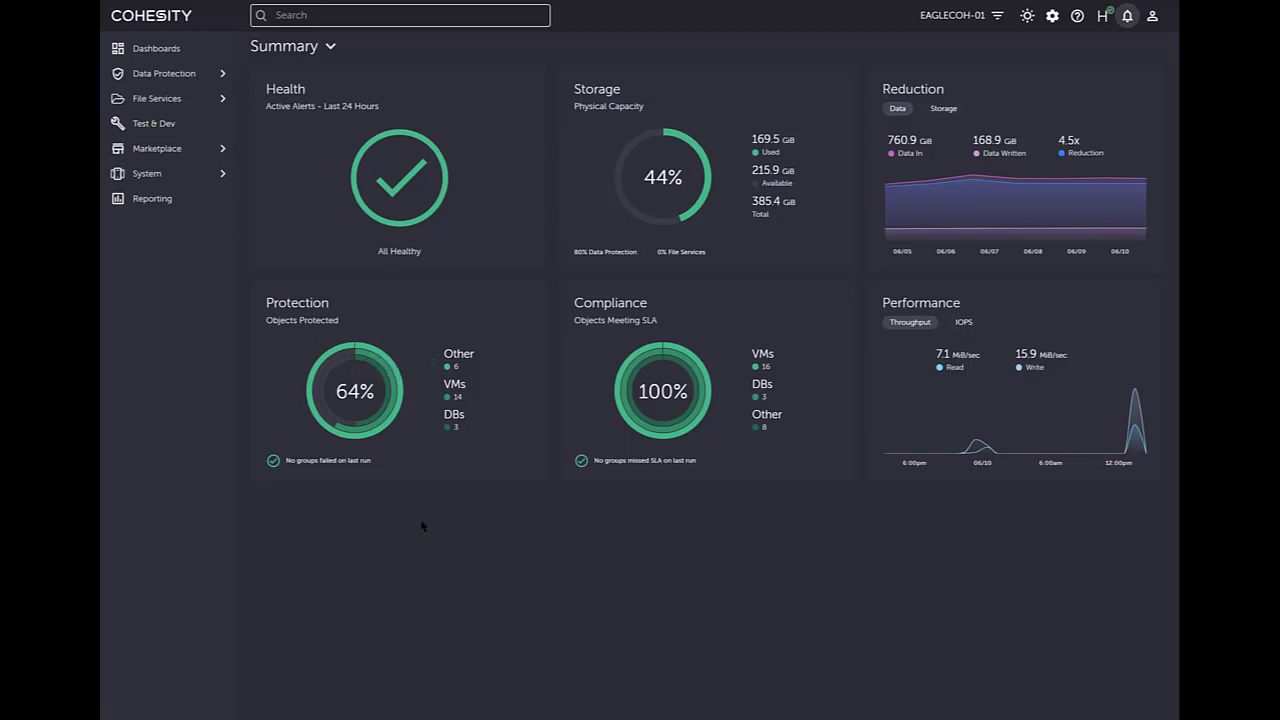
# Switch to Cohesity and review the registered data protection sources and the actions available for the physical server DC-01
pyautogui.click(164, 76)
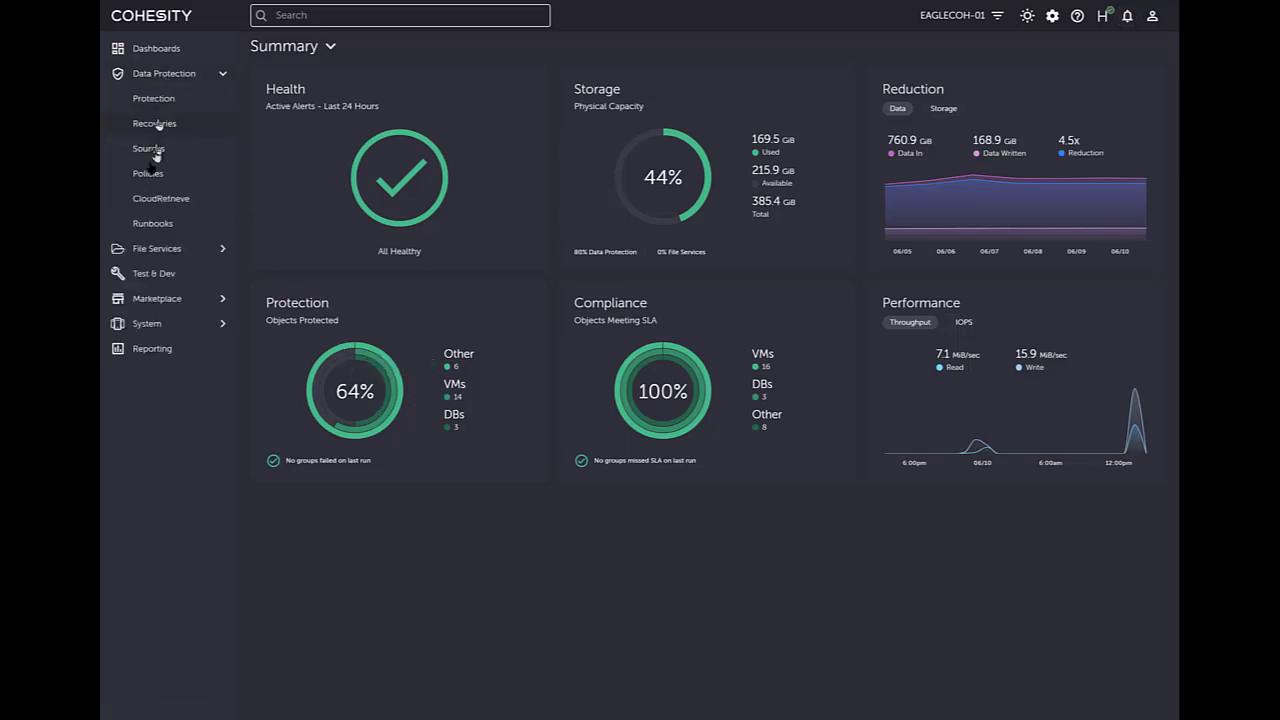
pyautogui.click(150, 150)
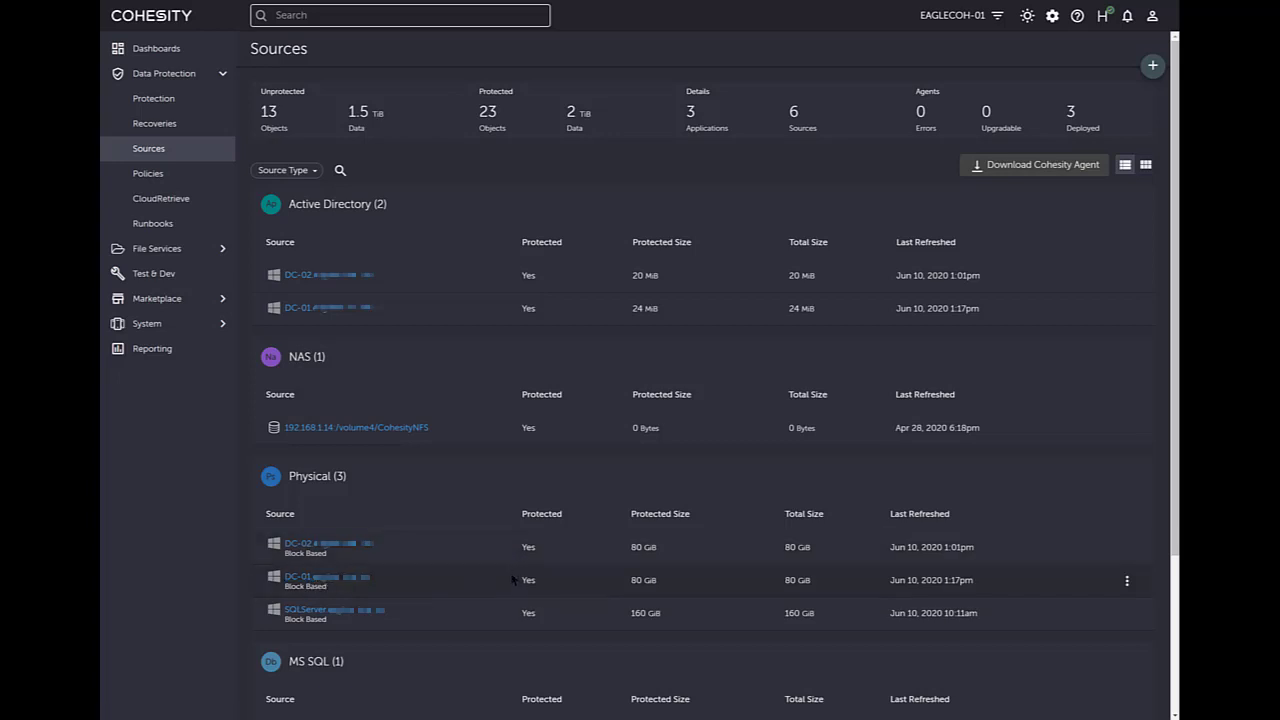
pyautogui.click(1127, 581)
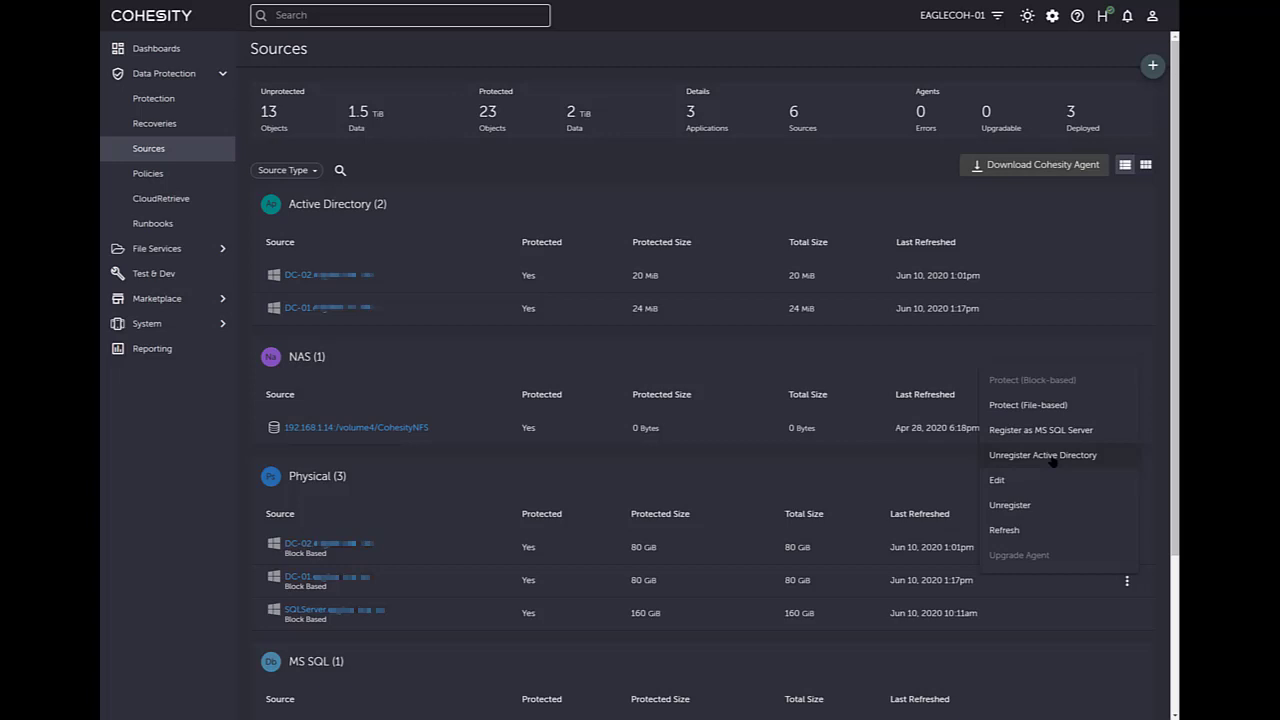
pyautogui.click(862, 167)
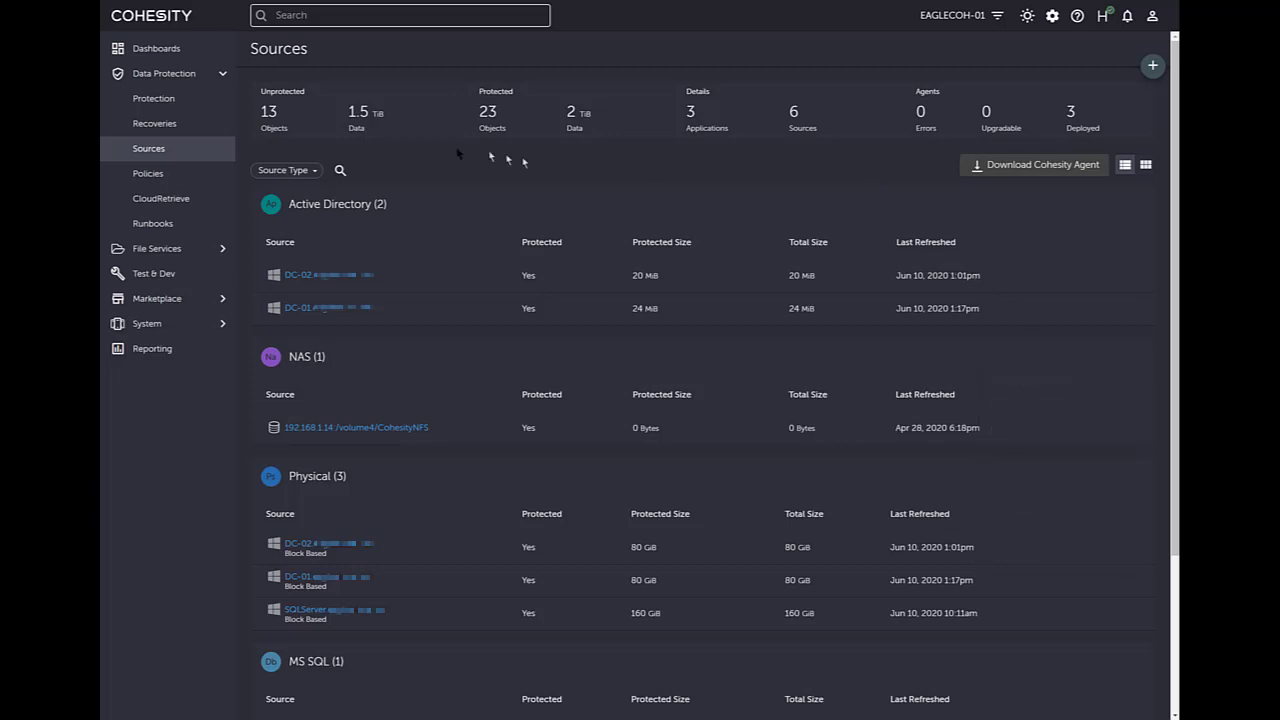
# Review the Active Directory protection group's runs, settings and protected domain controllers, and return to the protection groups list
pyautogui.click(155, 99)
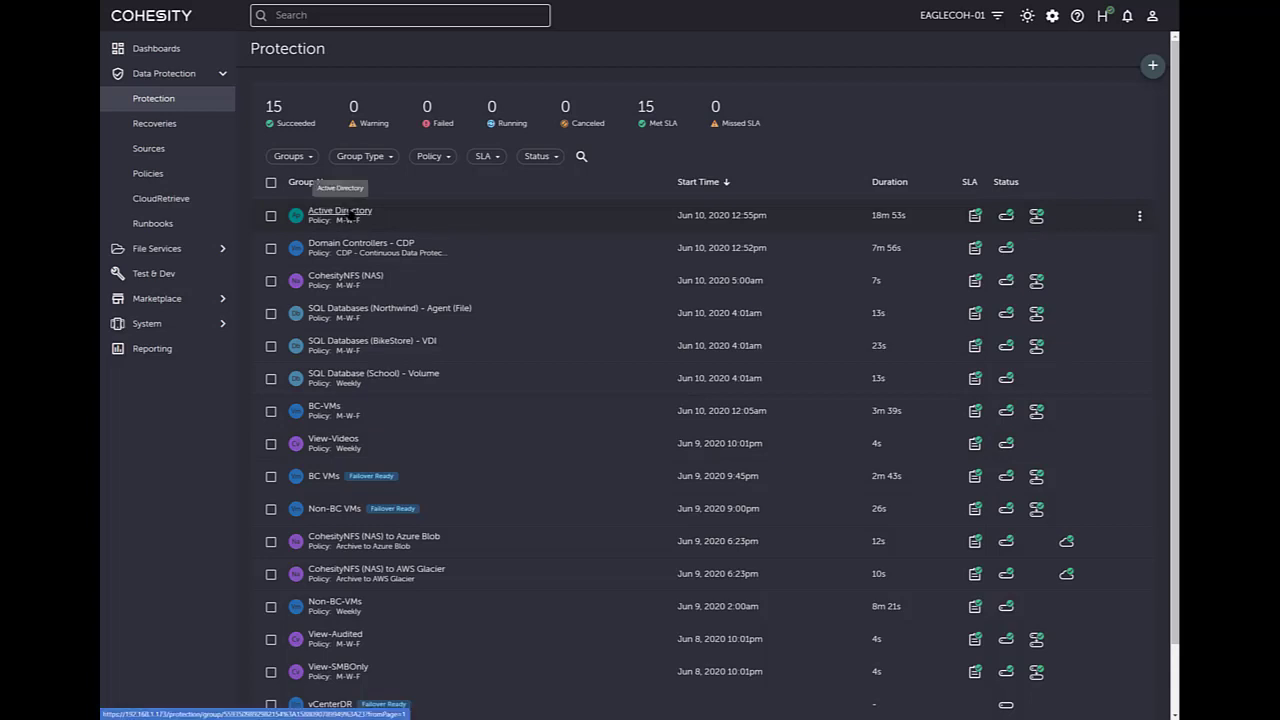
pyautogui.click(345, 212)
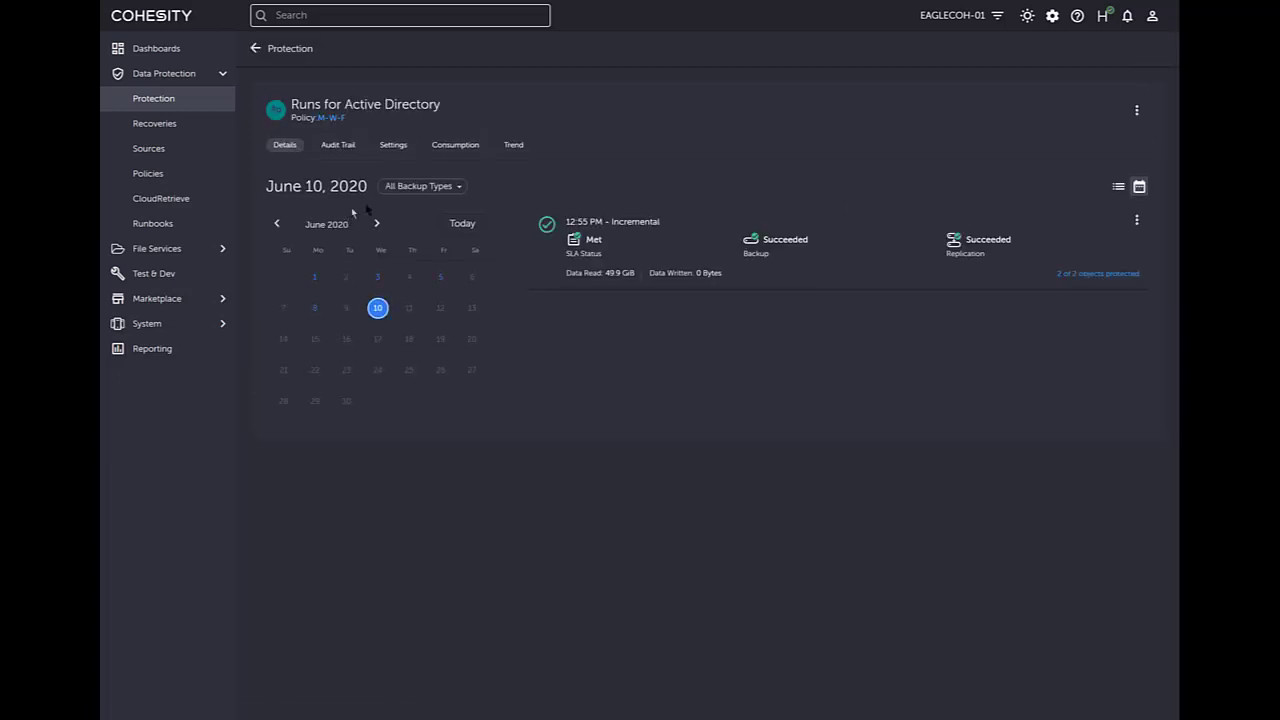
pyautogui.click(395, 146)
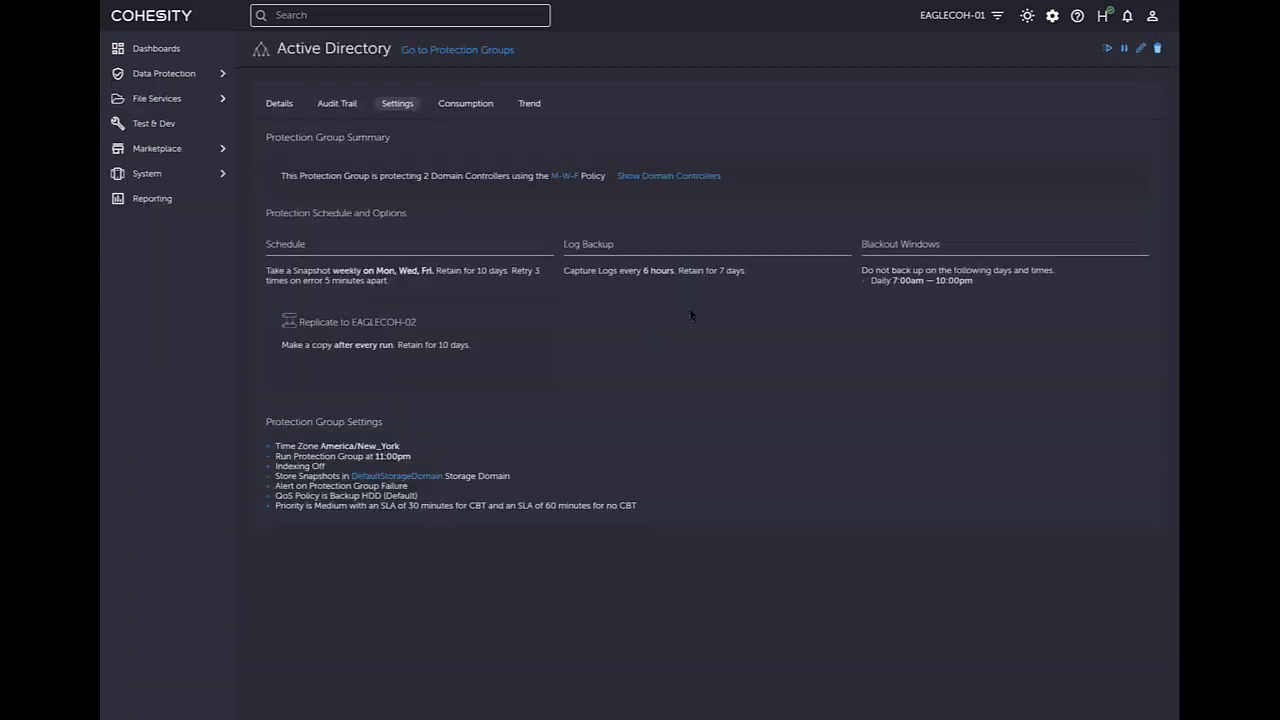
pyautogui.click(625, 177)
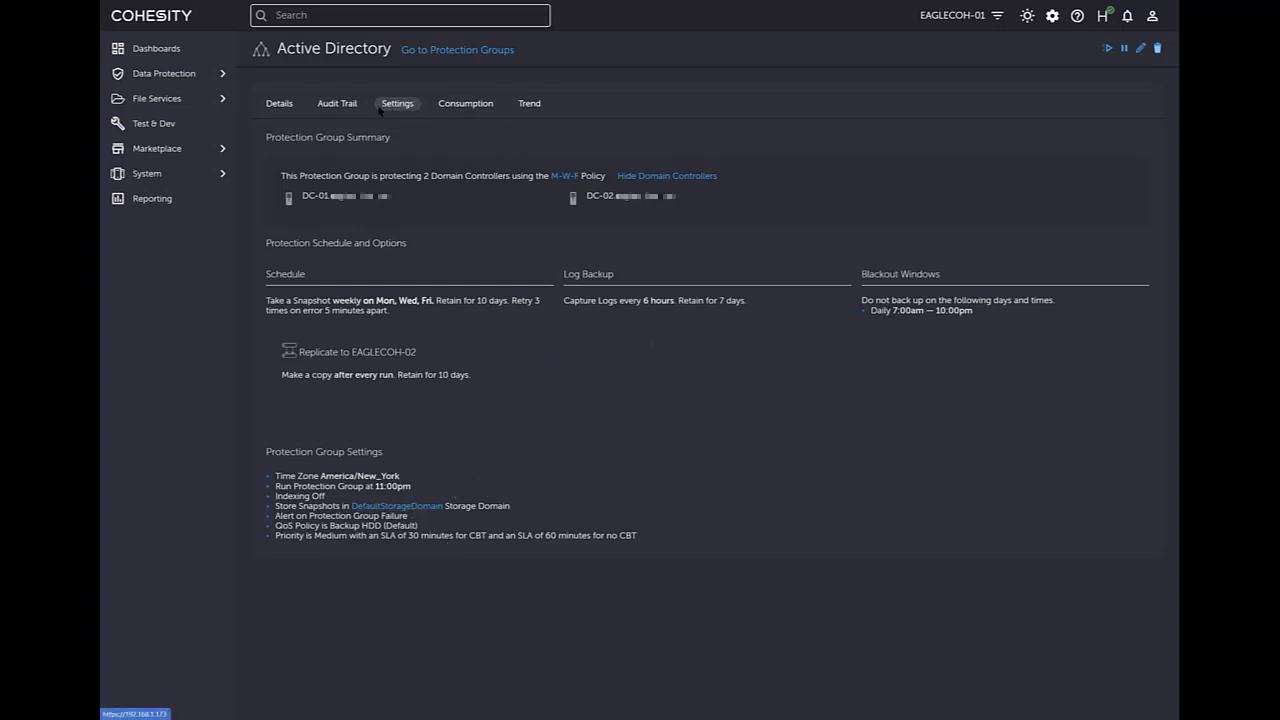
pyautogui.click(455, 50)
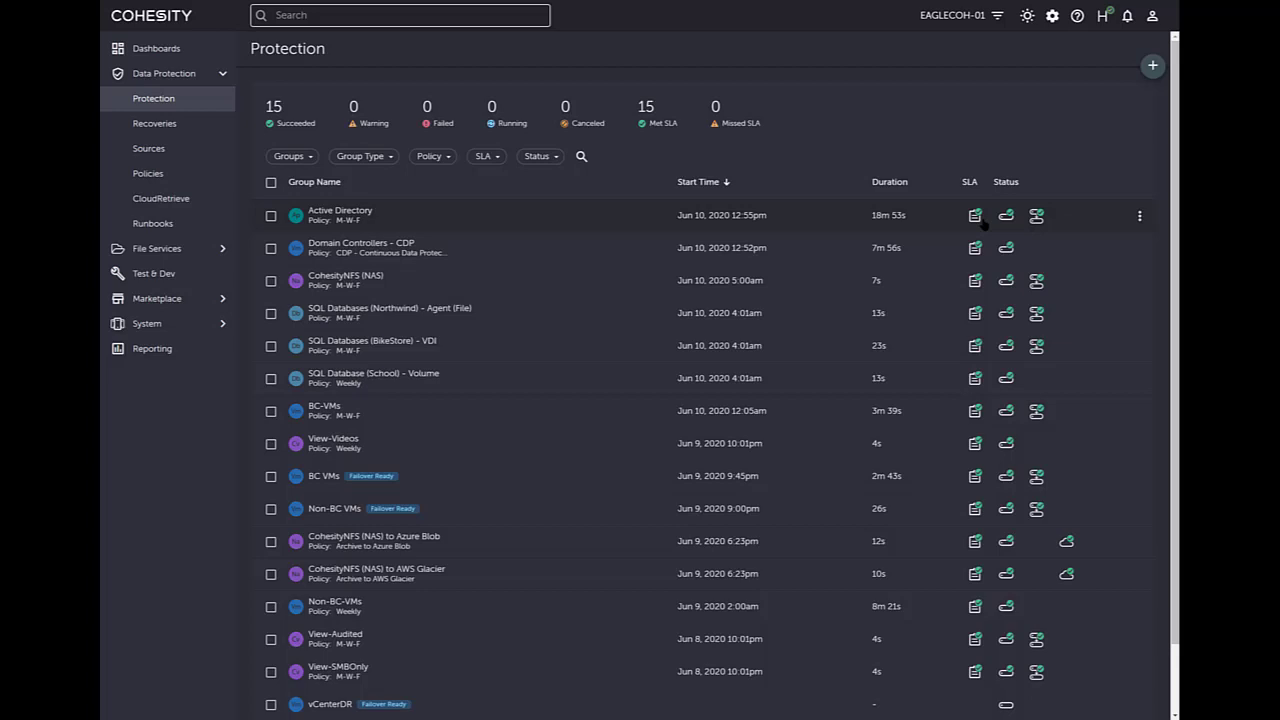
# Start a new Active Directory recovery, search for all servers with *, and choose the DC-01 backup
pyautogui.click(155, 123)
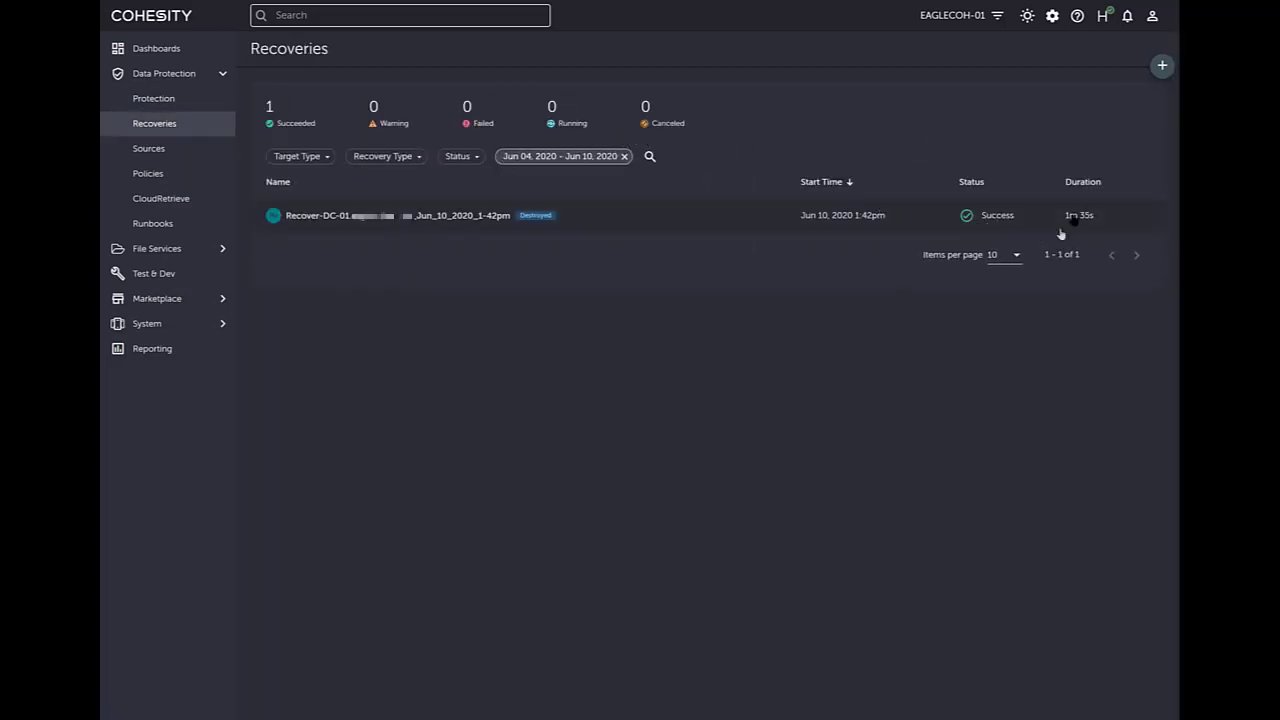
pyautogui.click(1162, 67)
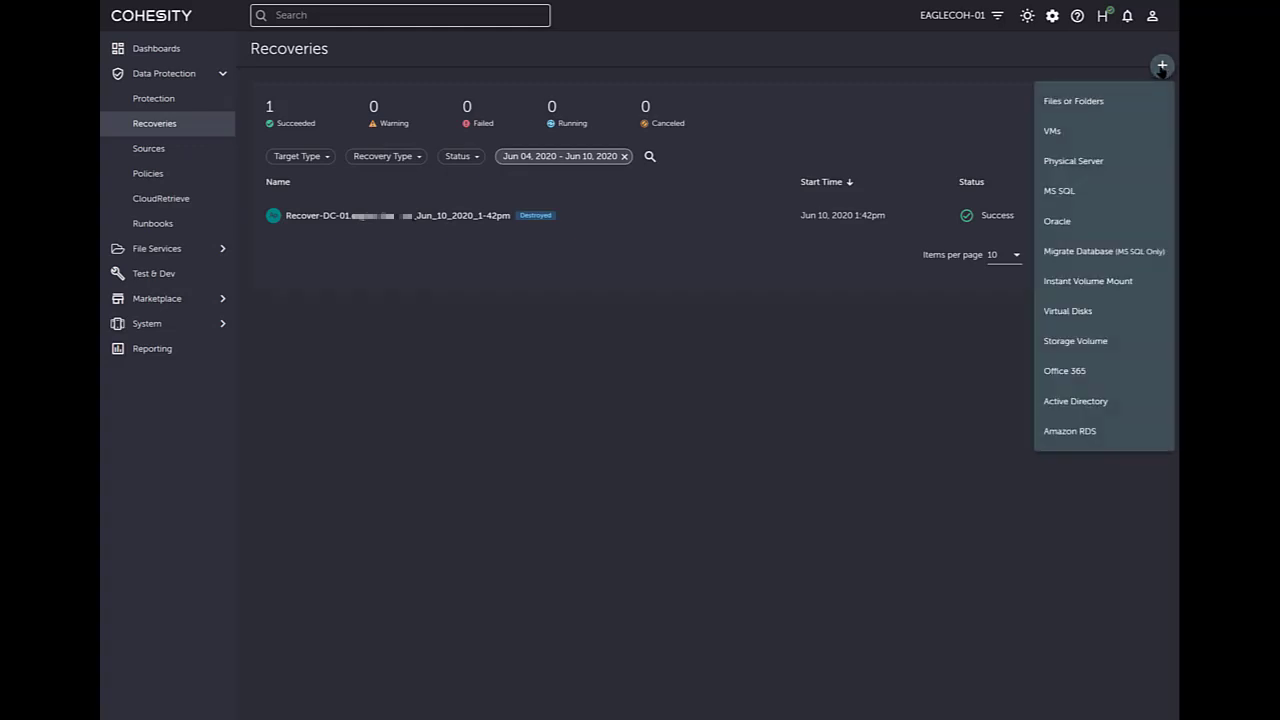
pyautogui.click(1086, 401)
pyautogui.click(393, 120)
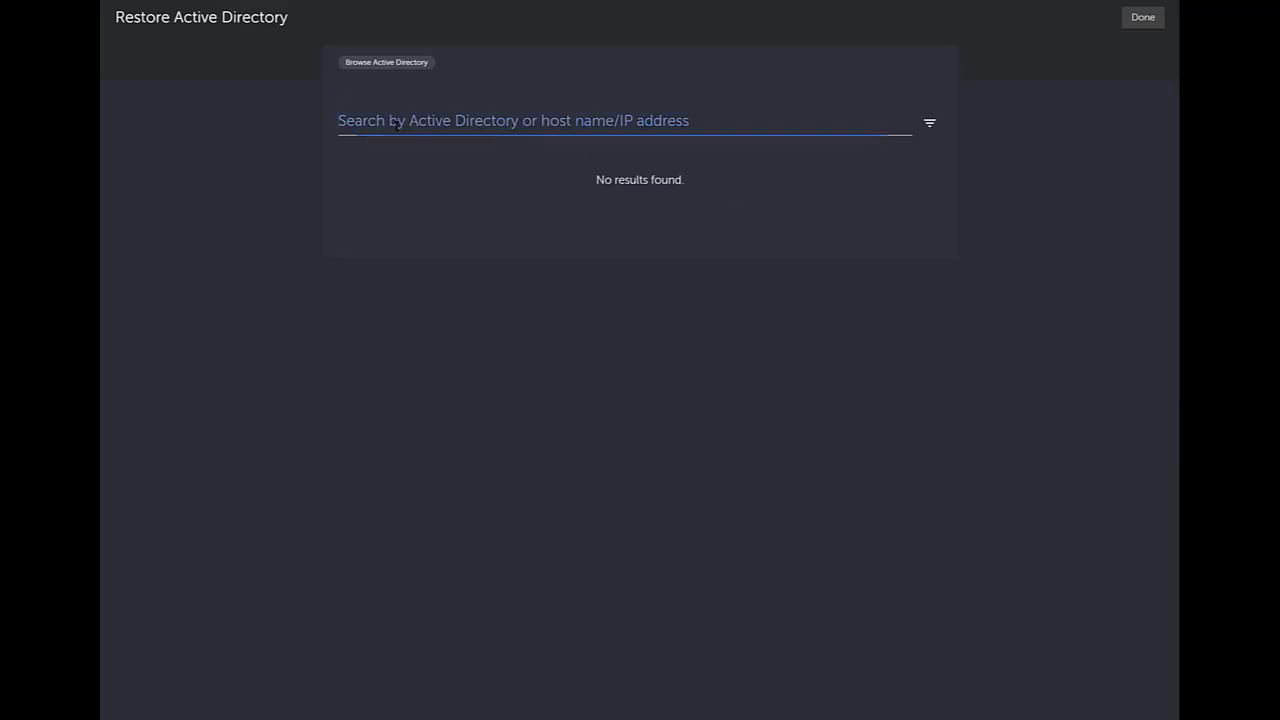
pyautogui.write('*')
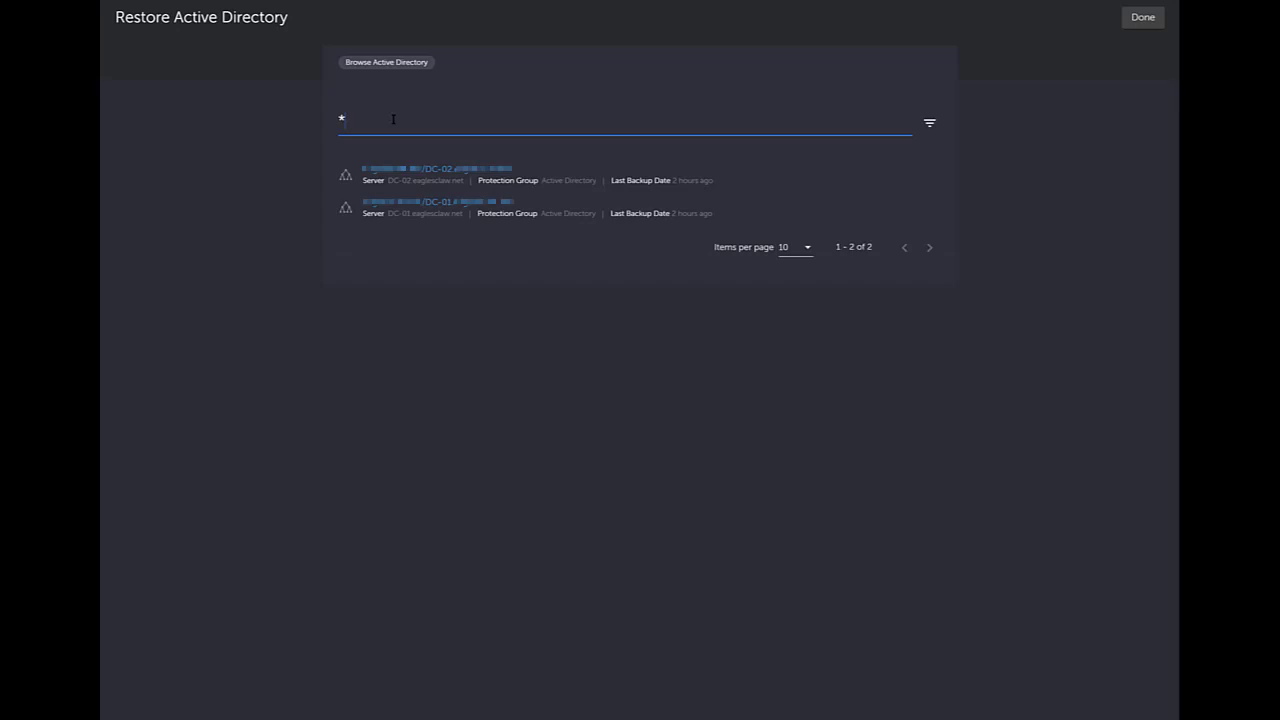
pyautogui.click(469, 206)
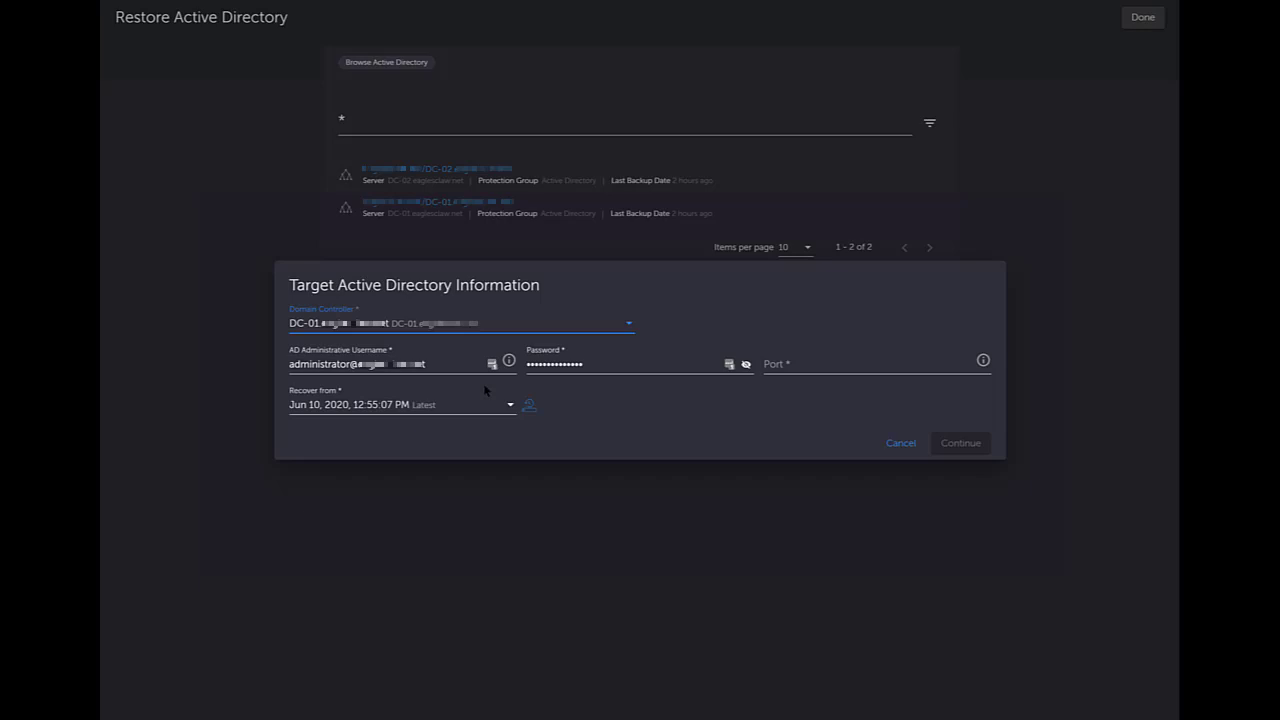
# Set the target port to 60000, keep the latest Jun 10, 2020, 12:55:07 PM snapshot, and continue to the recovery browser
pyautogui.click(797, 363)
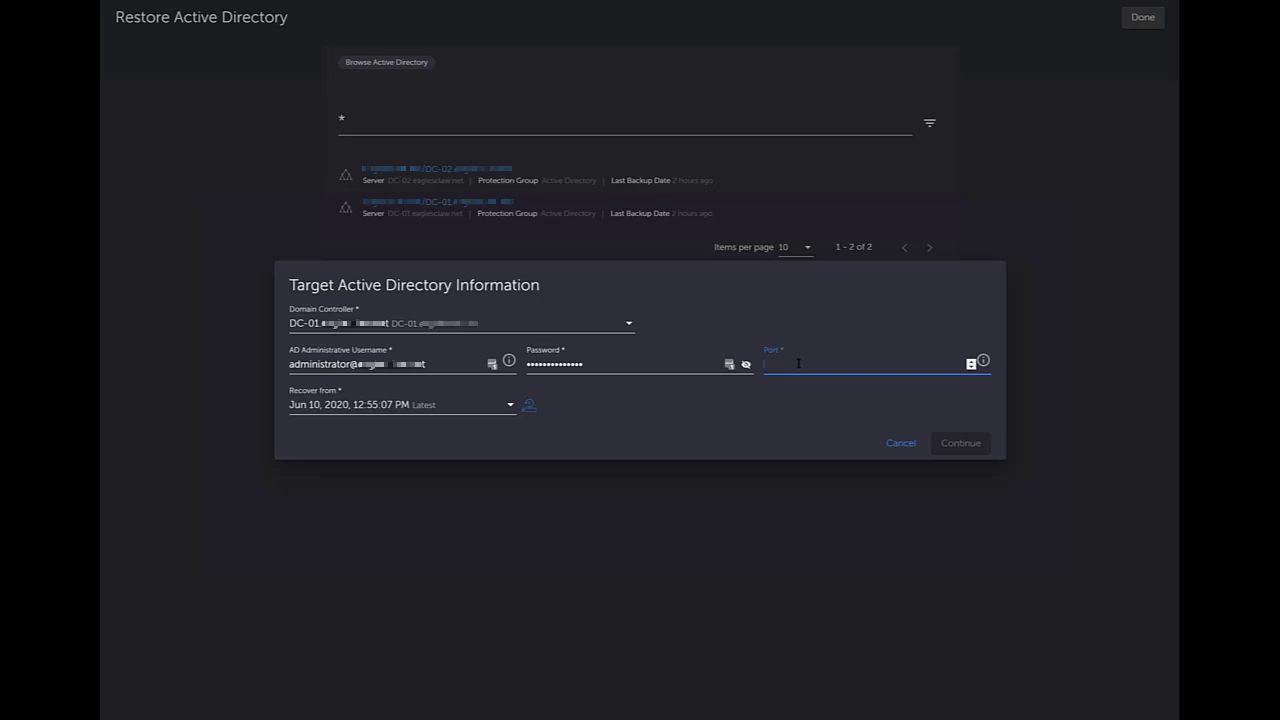
pyautogui.write('60')
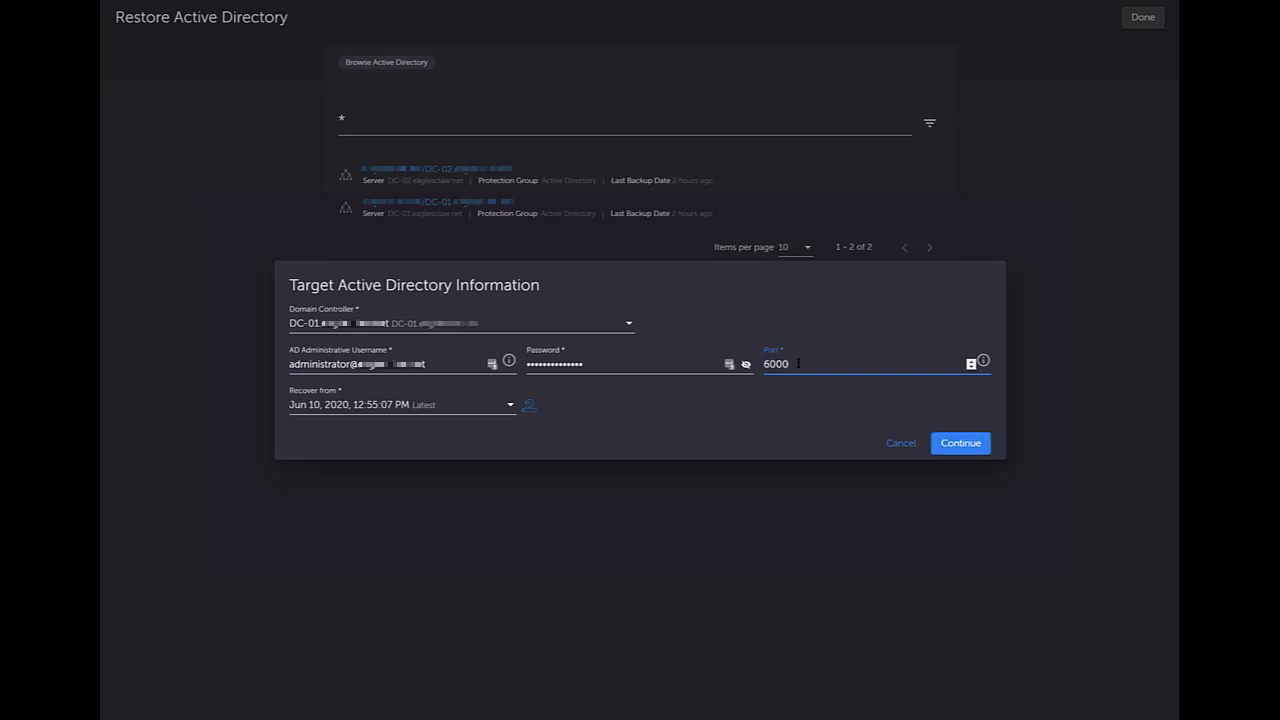
pyautogui.write('0')
pyautogui.click(511, 405)
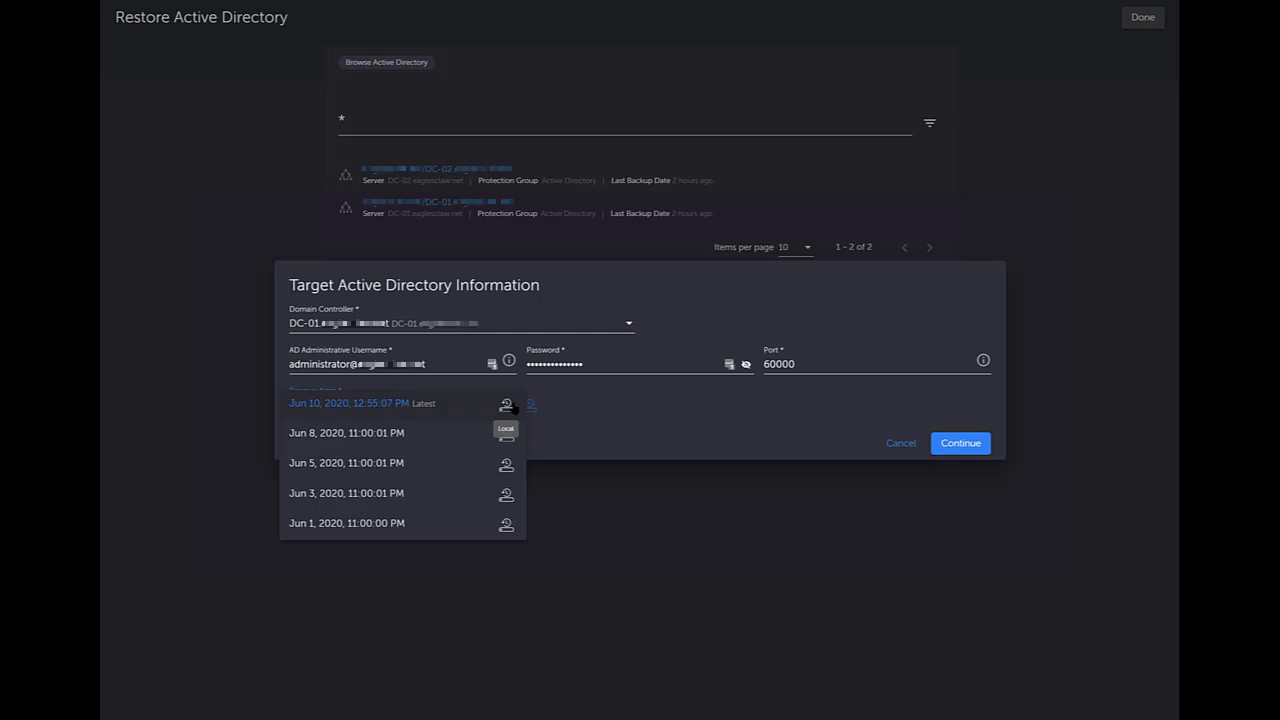
pyautogui.click(584, 407)
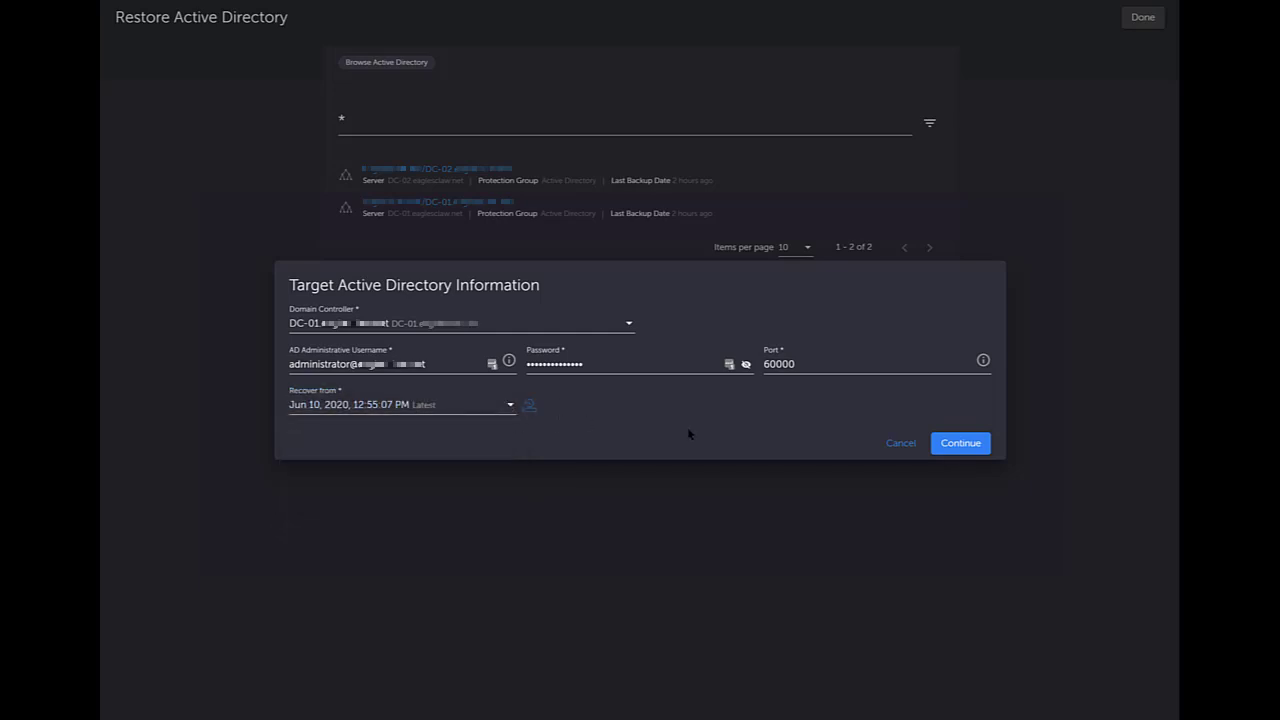
pyautogui.click(968, 447)
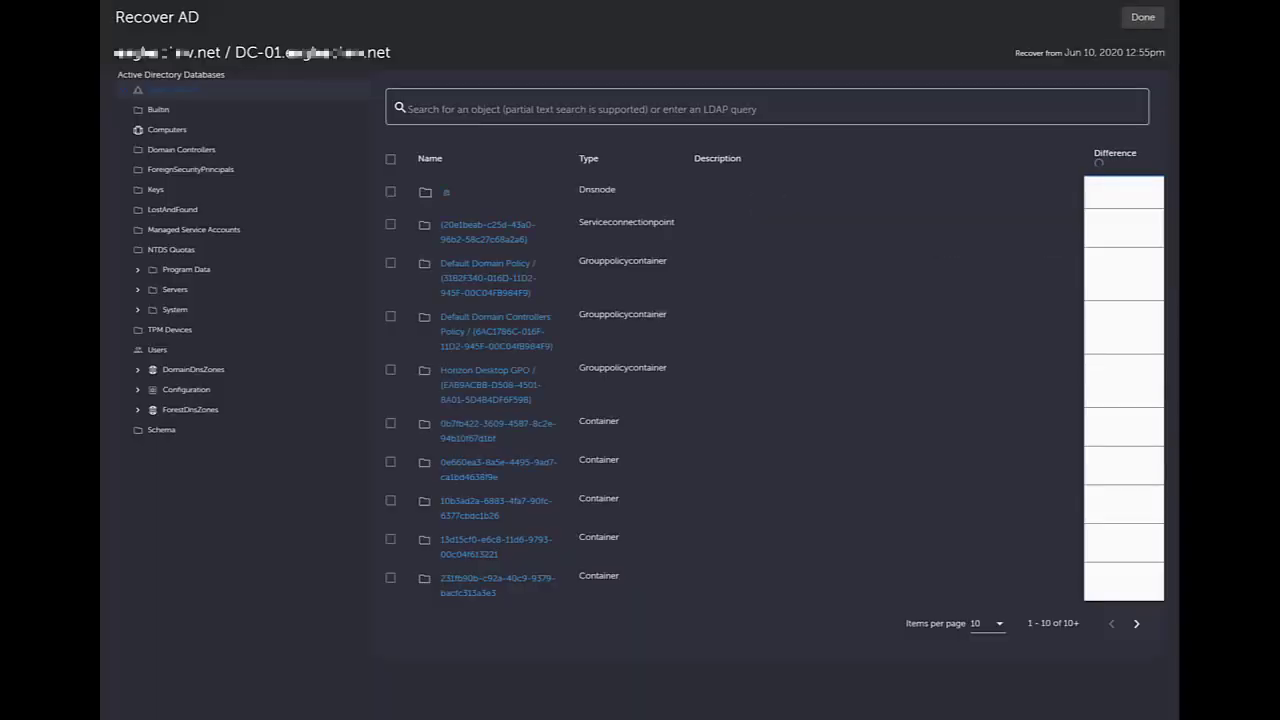
# Search the backed-up directory for testuser and open the properties of testuser10
pyautogui.click(498, 112)
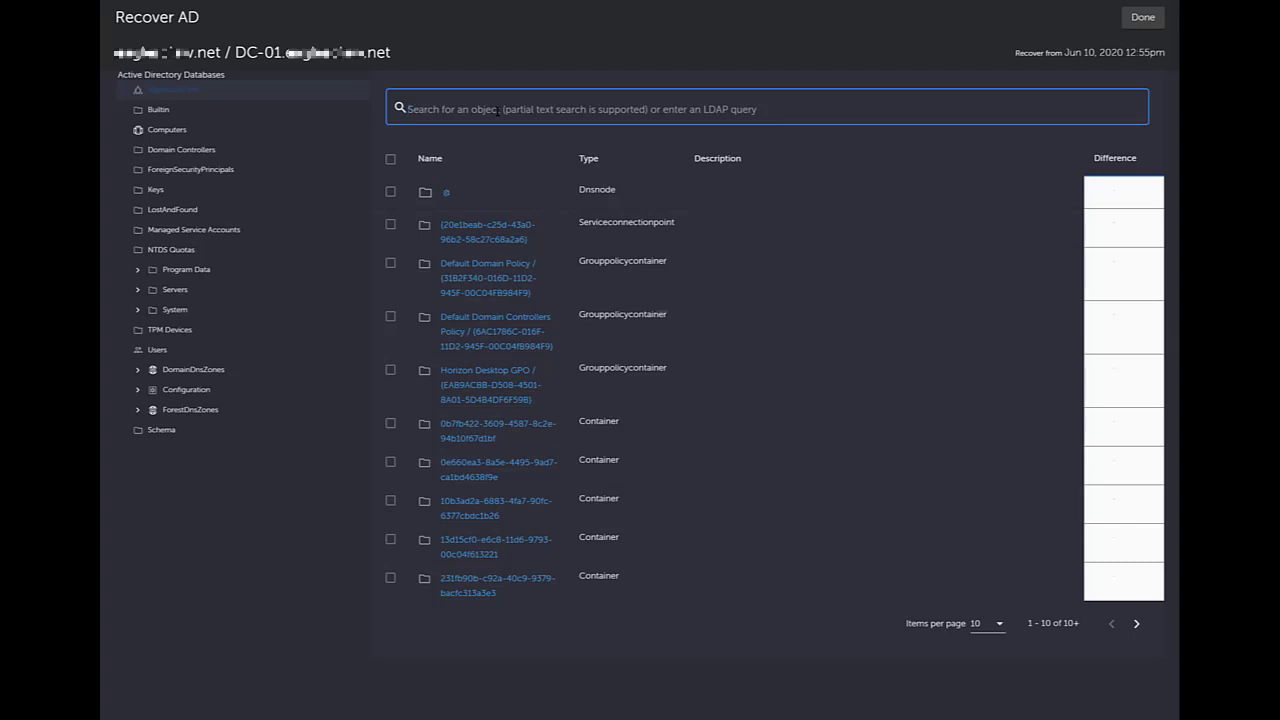
pyautogui.write('testuser')
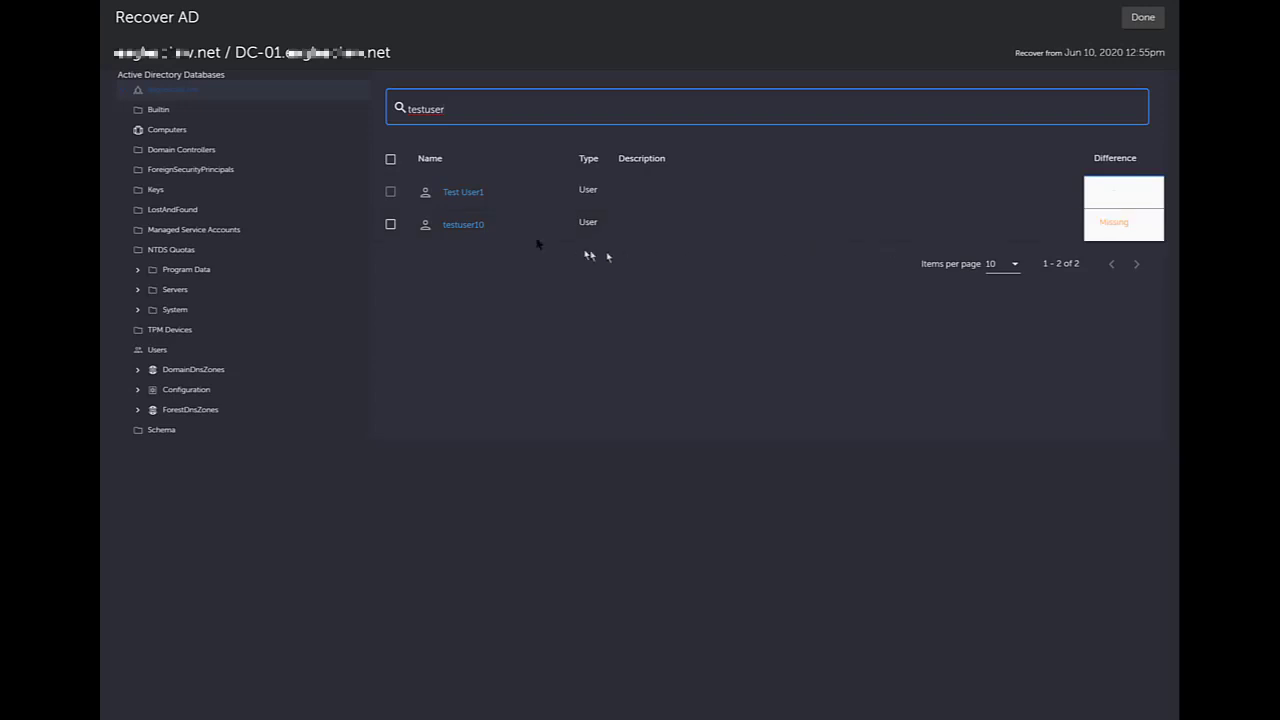
pyautogui.click(463, 225)
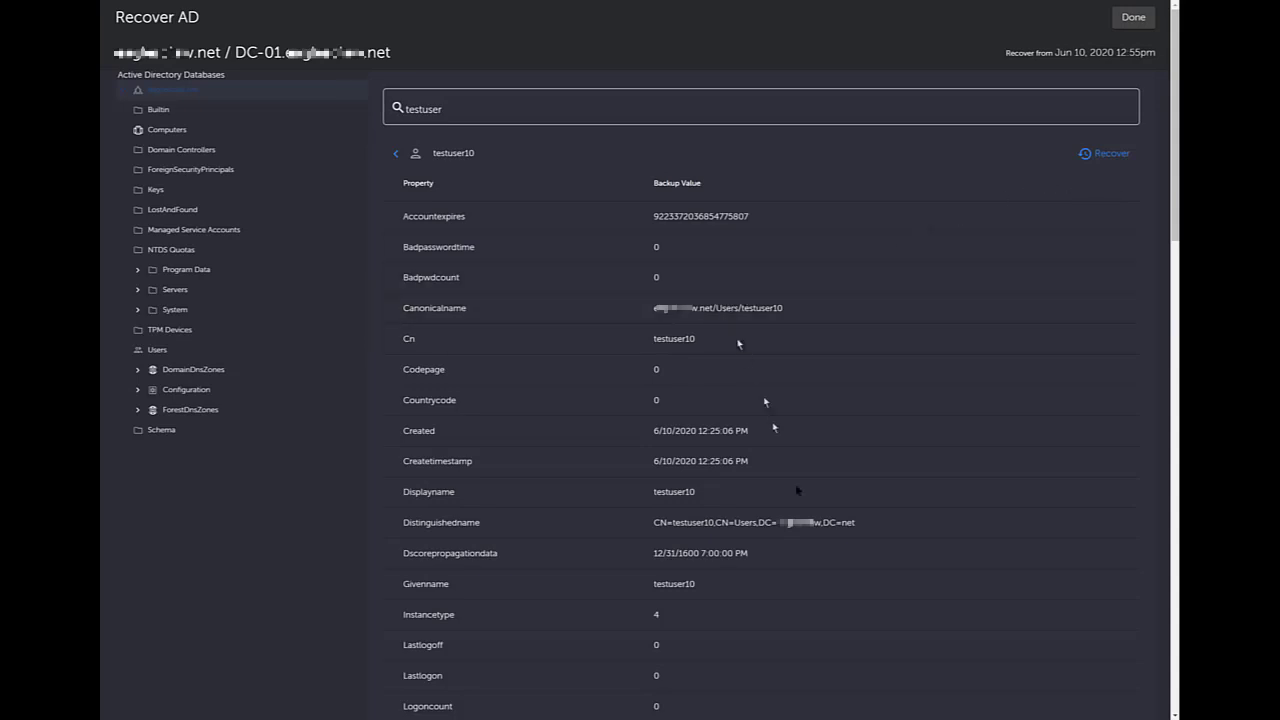
# Recover testuser10 with a new account password and without requiring a password change at next login
pyautogui.click(1112, 154)
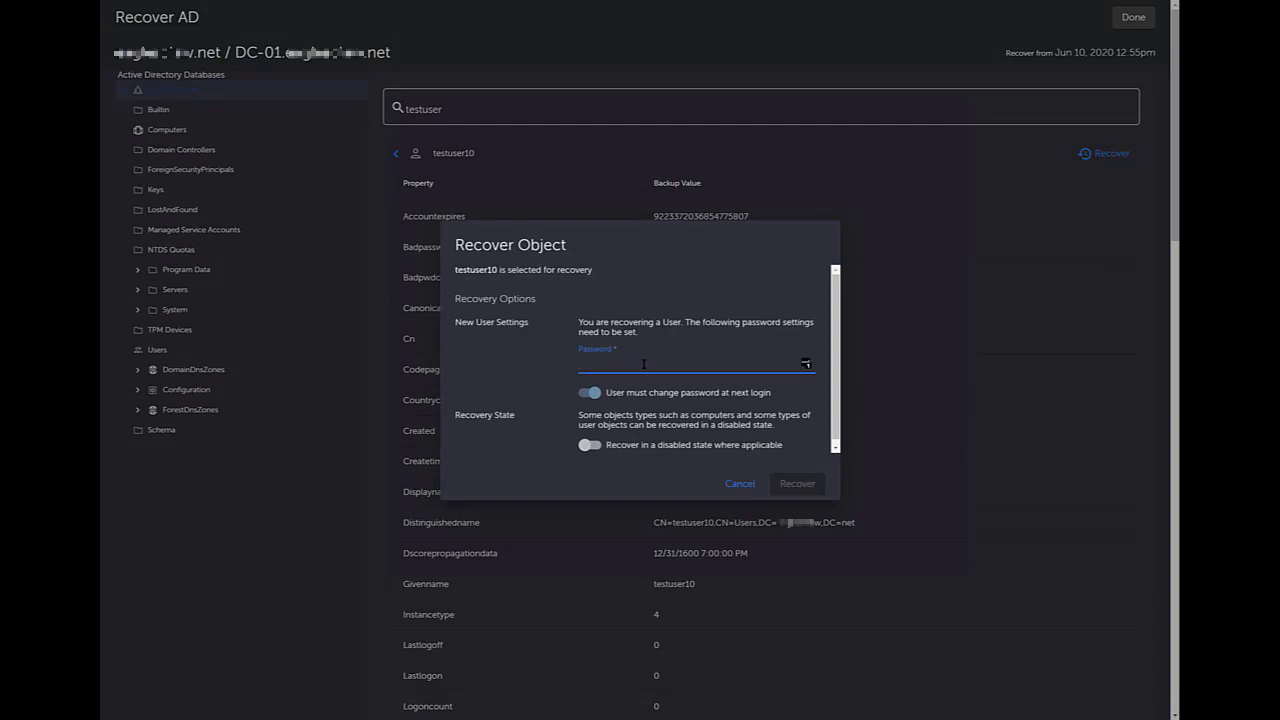
pyautogui.click(597, 394)
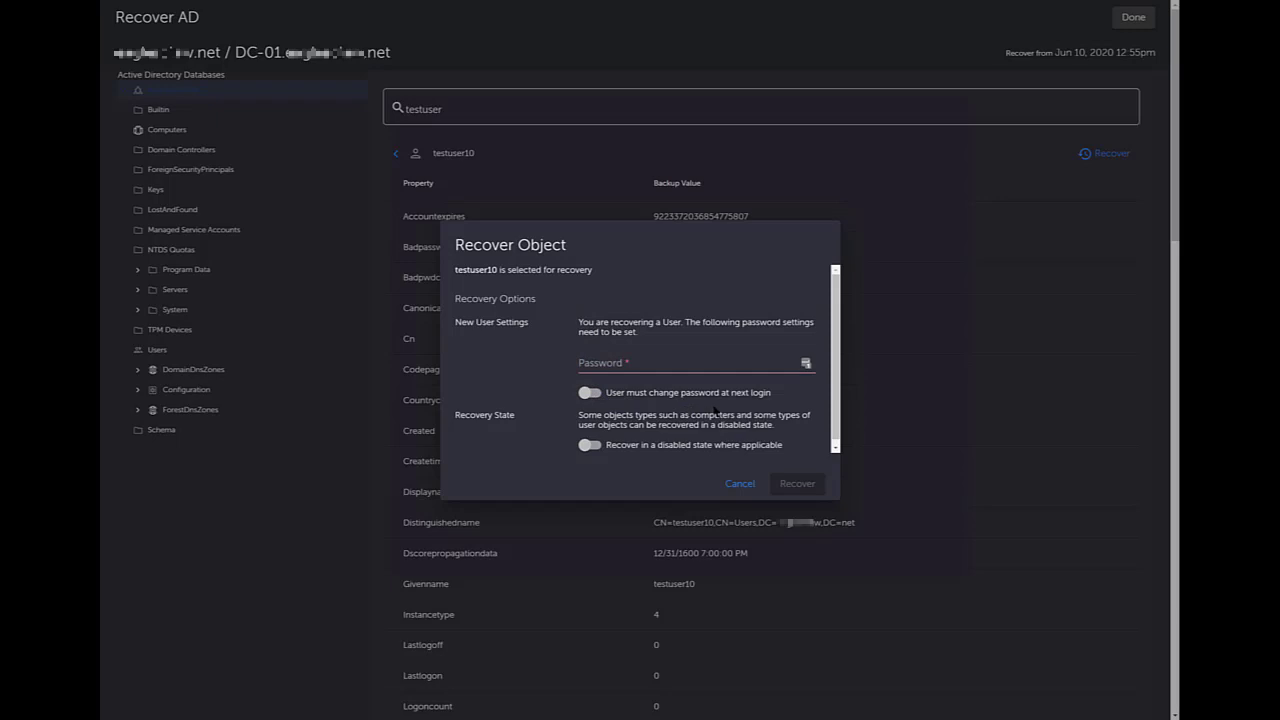
pyautogui.click(641, 361)
pyautogui.write('••')
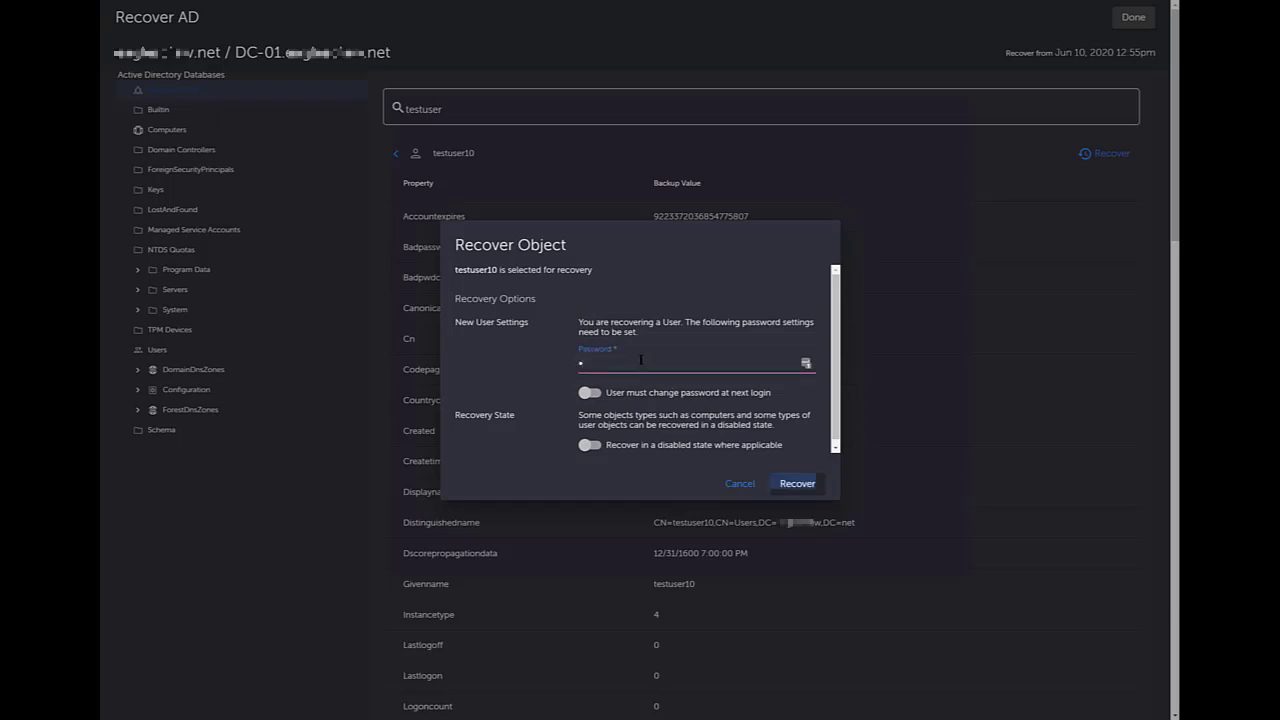
pyautogui.write('••')
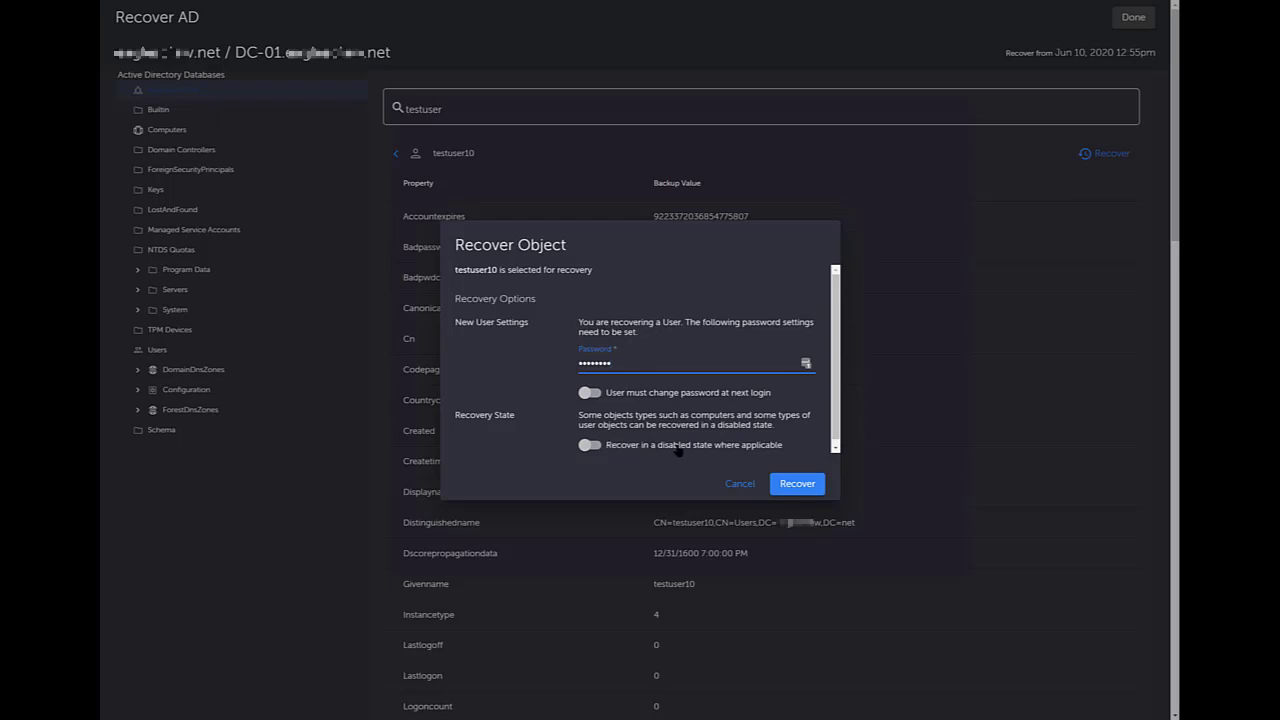
pyautogui.click(800, 484)
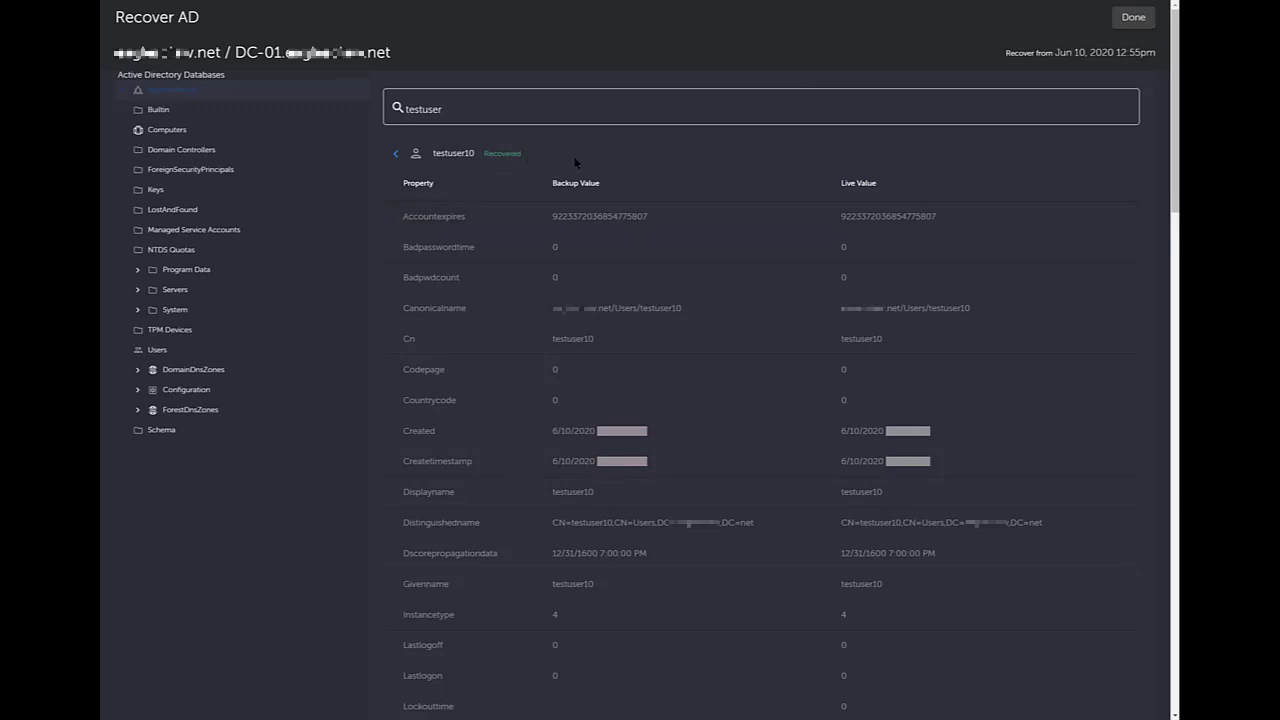
# Finish the recovery session by unmounting the snapshot and leaving, and return to the recoveries list
pyautogui.click(1133, 22)
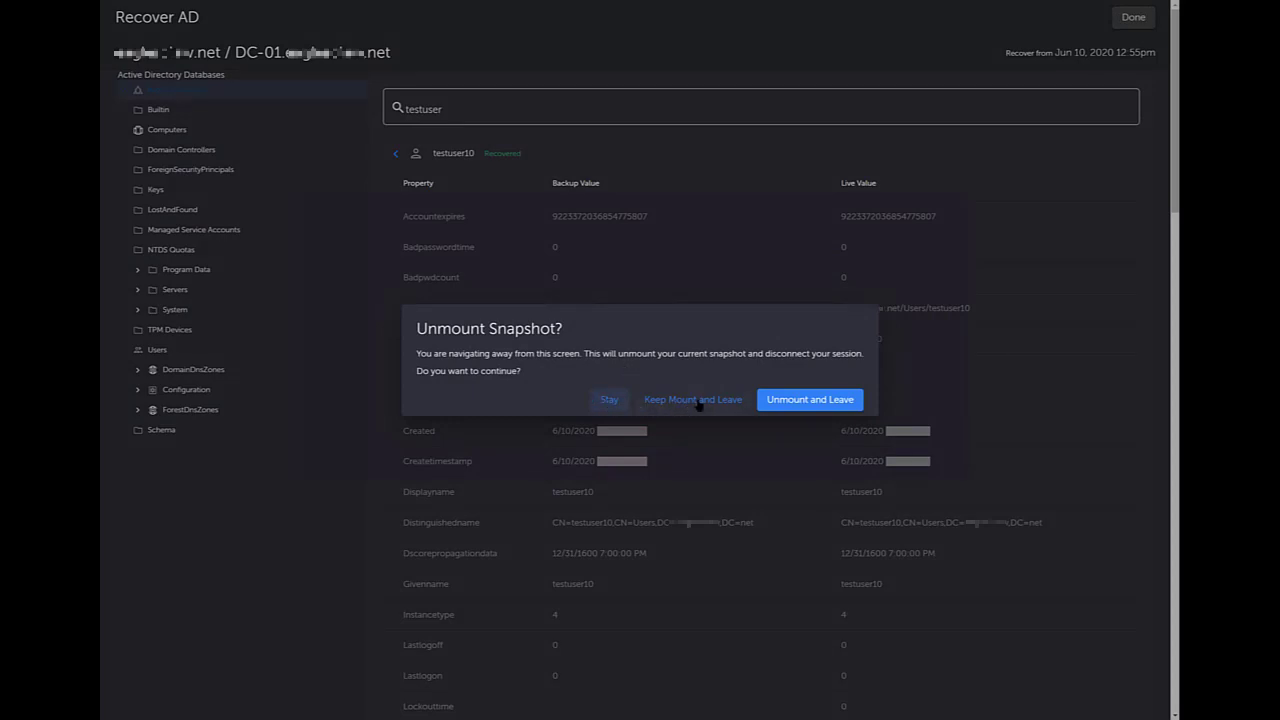
pyautogui.click(828, 401)
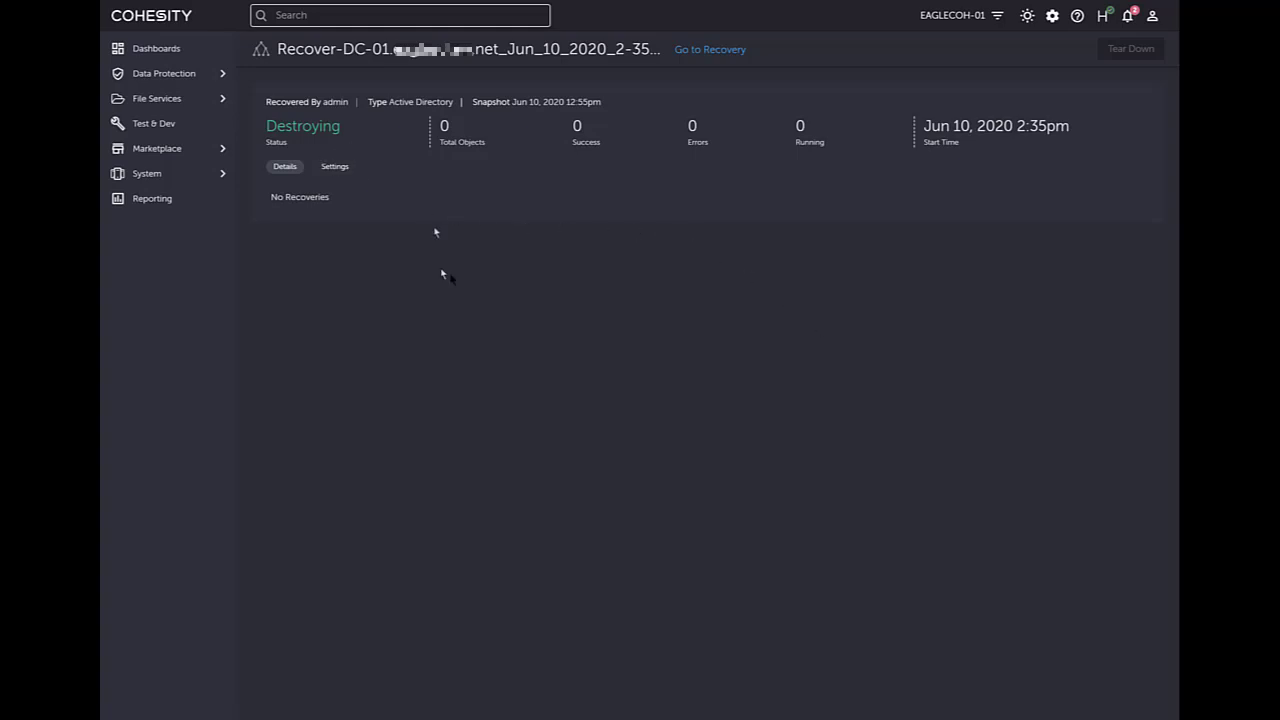
pyautogui.click(705, 50)
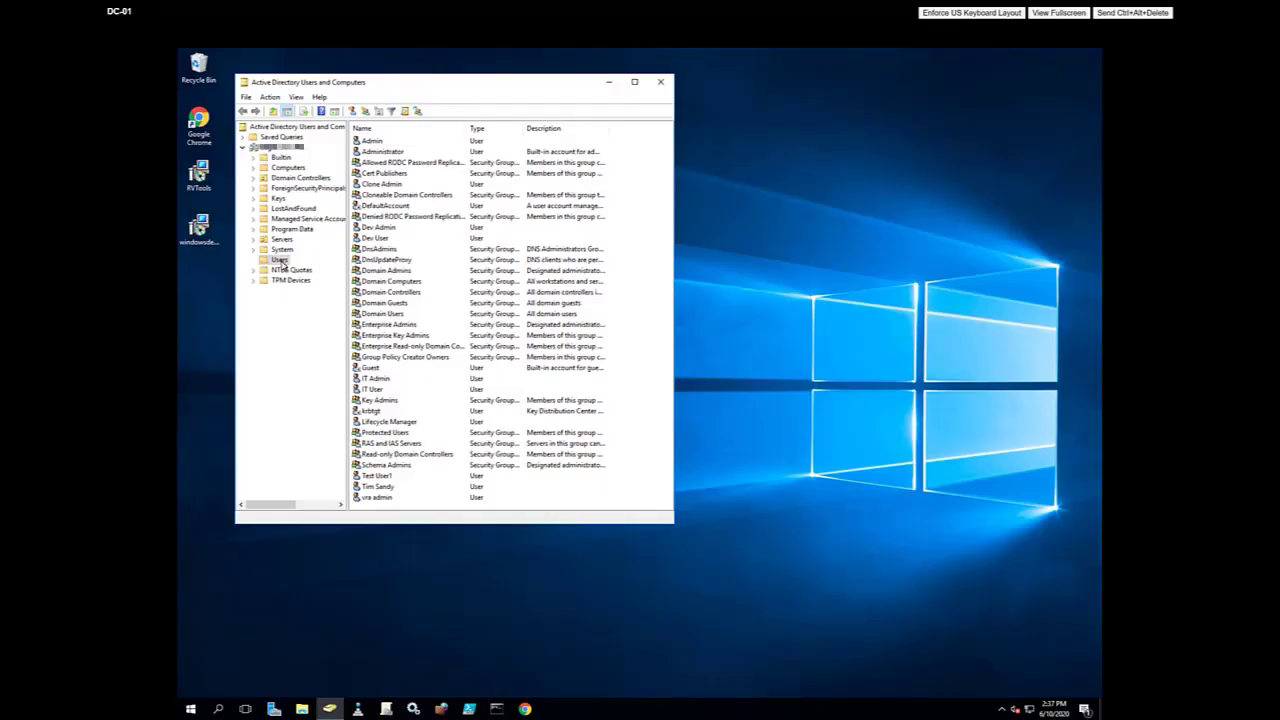
# Switch to Active Directory Users and Computers, refresh the Users container and select testuser10
pyautogui.click(280, 261)
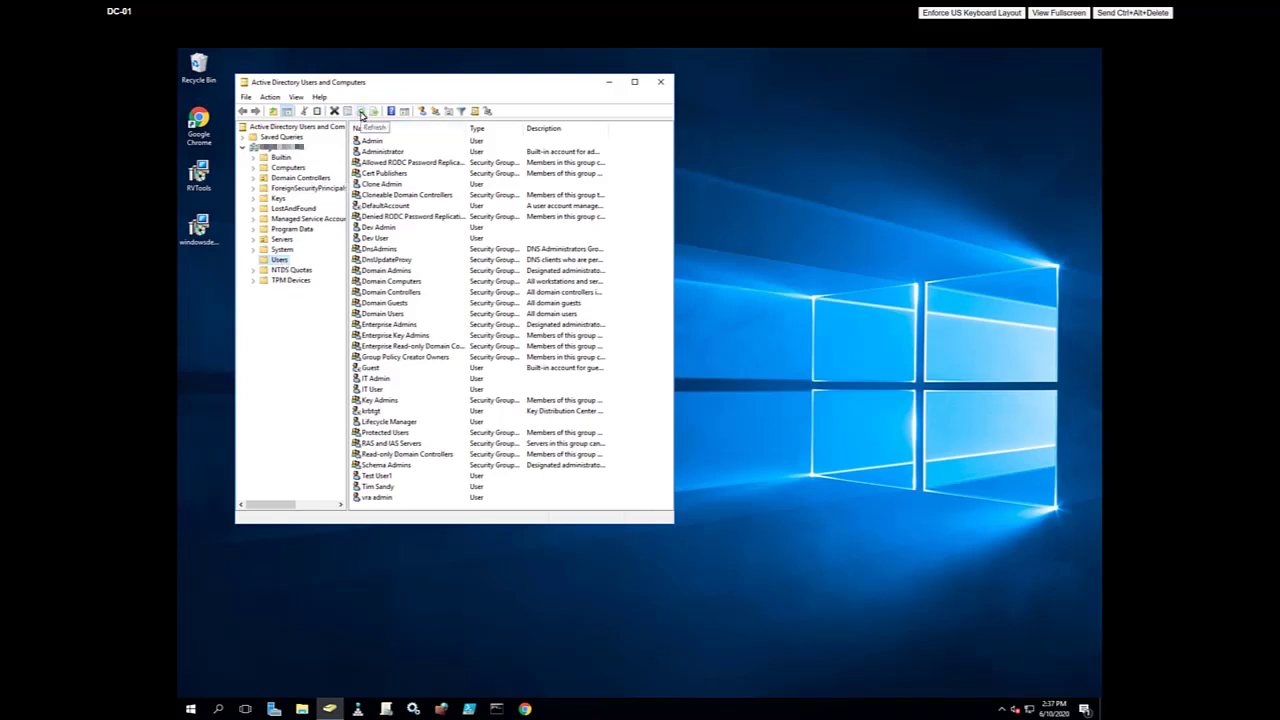
pyautogui.click(361, 113)
pyautogui.click(402, 487)
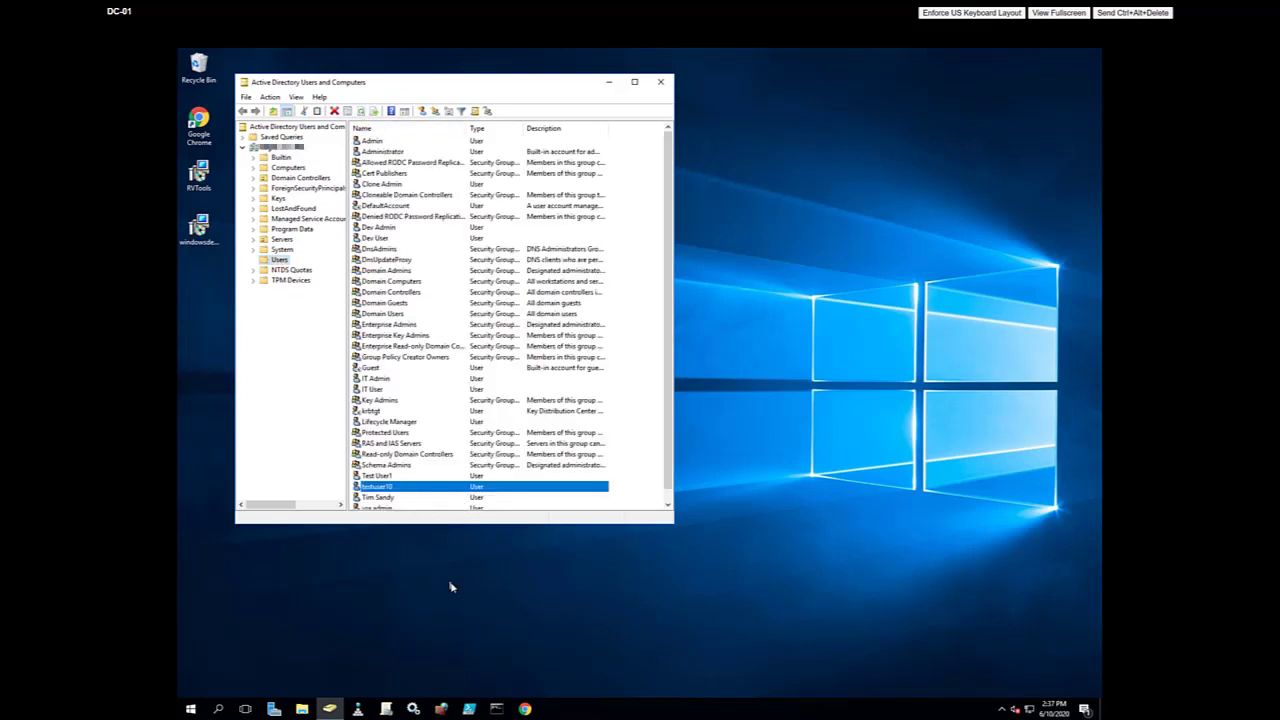